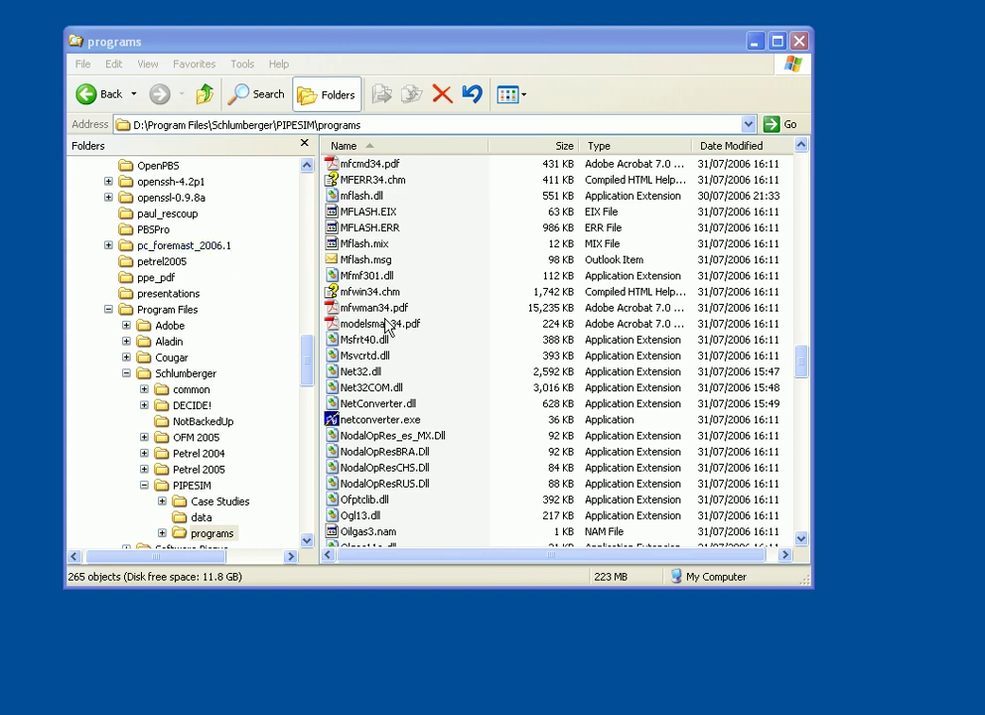
- Launch lmtools.exe from the PIPESIM programs folder and view the computer's host ID and system settings
scroll(310, 366, down, 1)
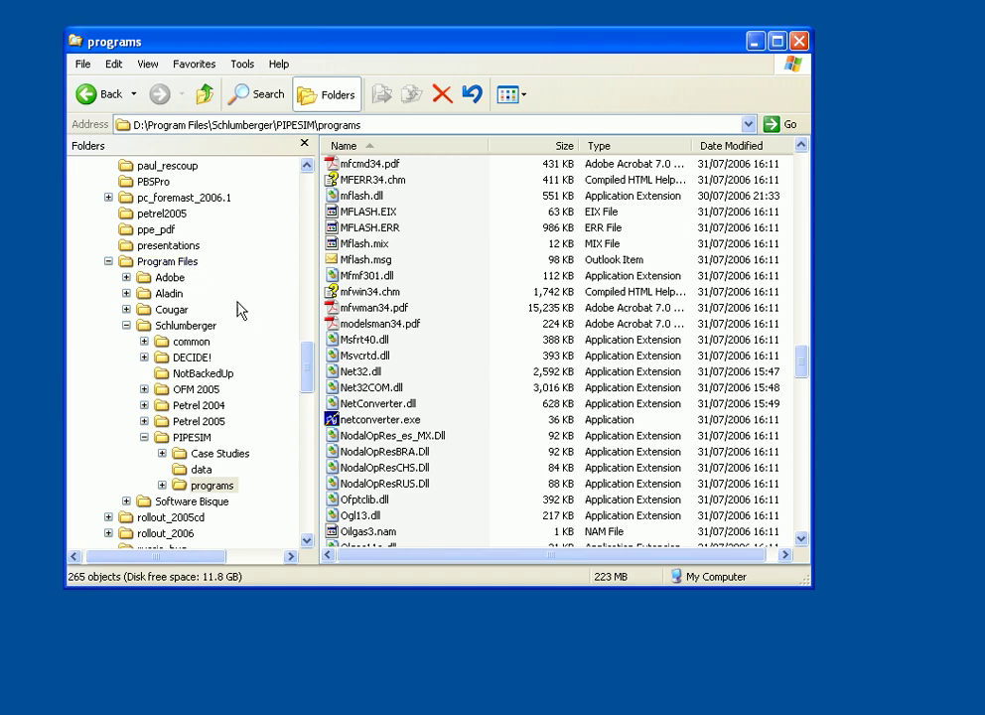
click(212, 484)
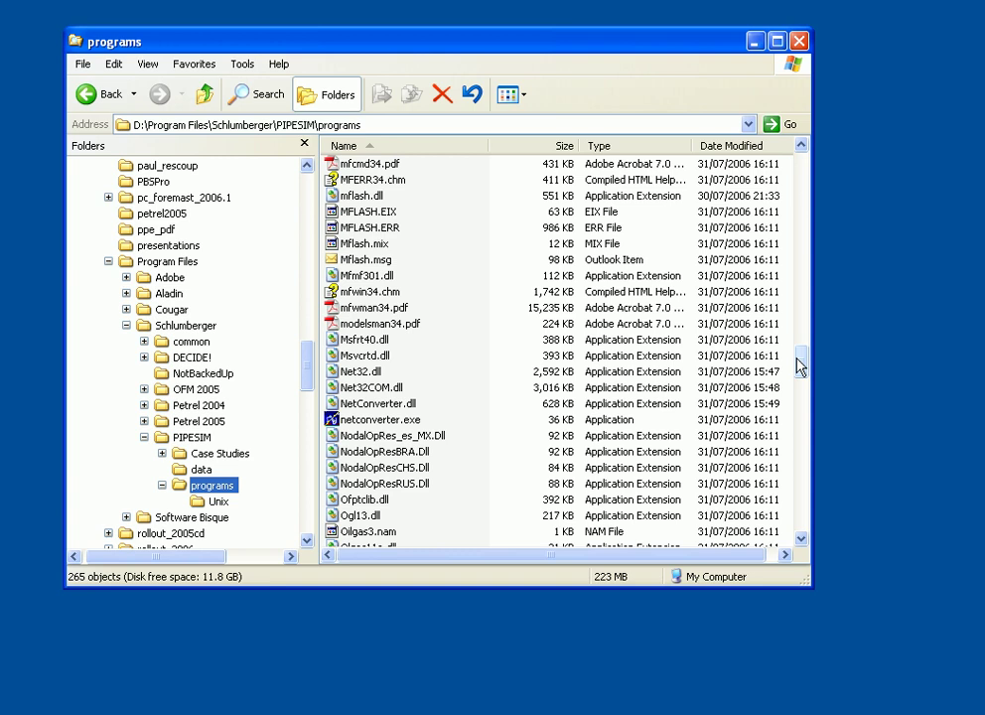
mouse_move(800, 365)
mouse_down()
mouse_move(800, 402)
mouse_move(789, 344)
mouse_up()
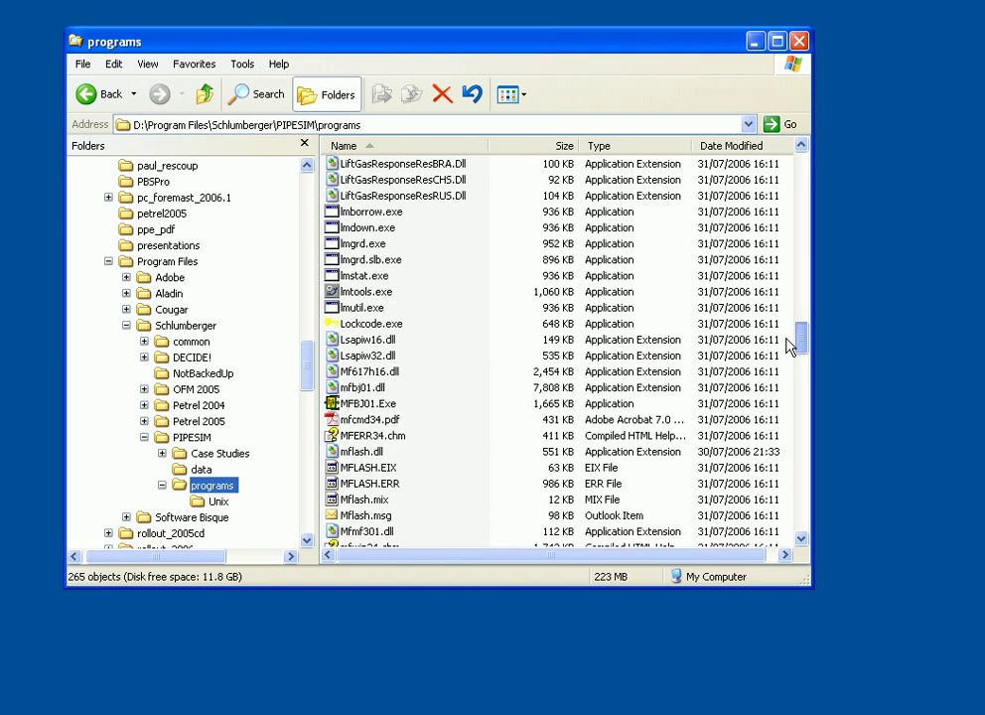
double_click(377, 292)
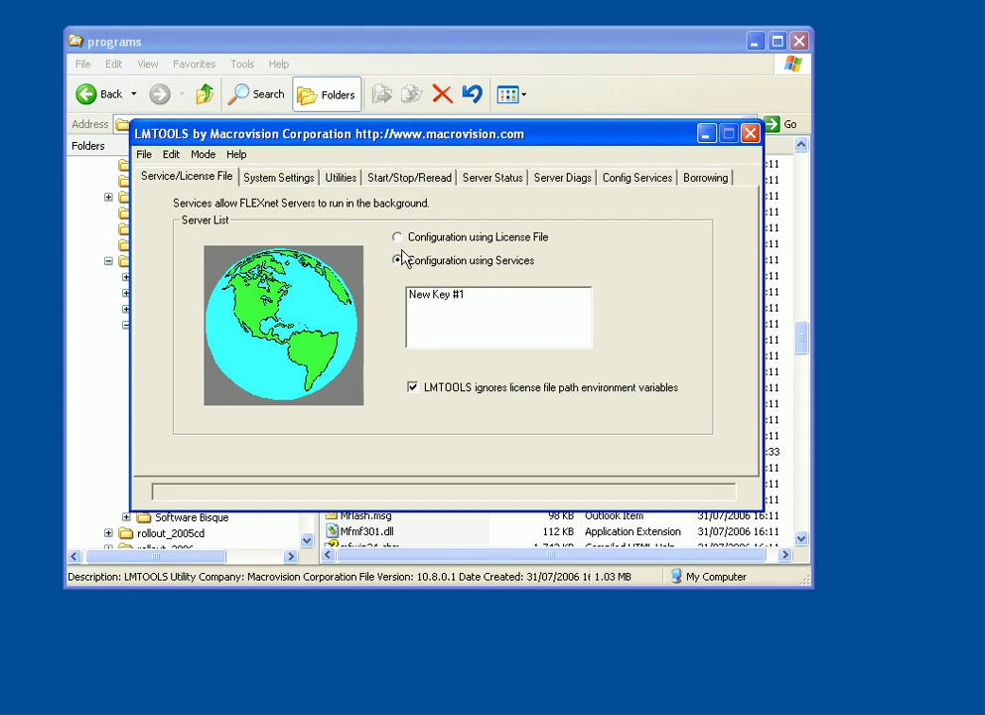
click(302, 178)
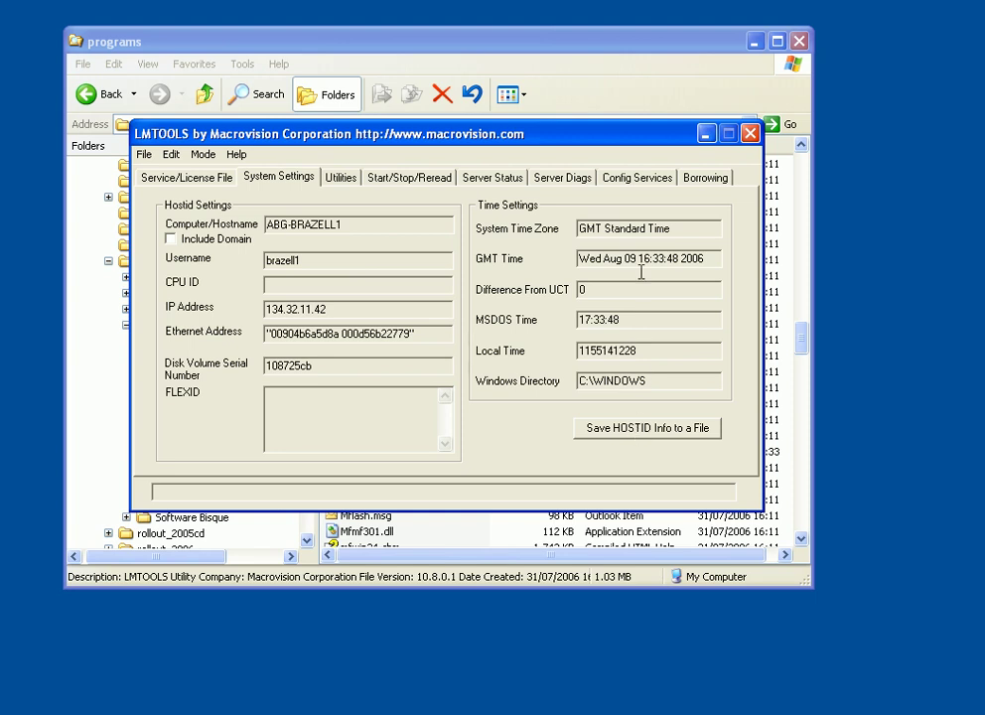
- Start configuring a new license service with the service name pipesim
click(643, 184)
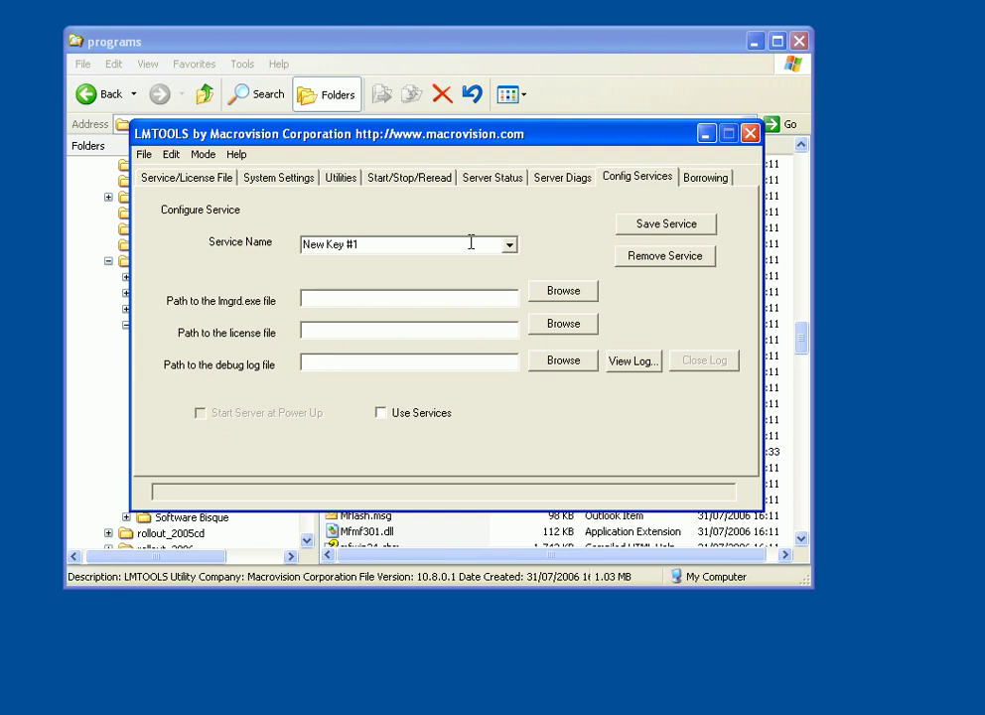
click(463, 245)
text(pipesim)
- Set the service's lmgrd.exe path to lmgrd.exe in D:\Program Files\Schlumberger\PIPESIM\programs
click(585, 294)
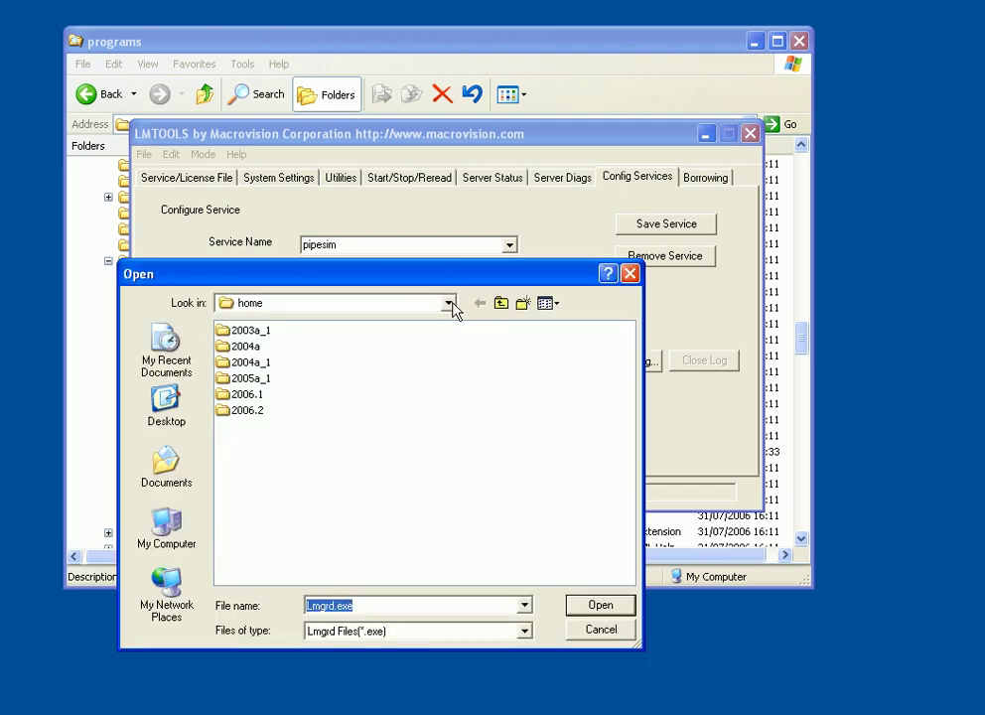
click(446, 304)
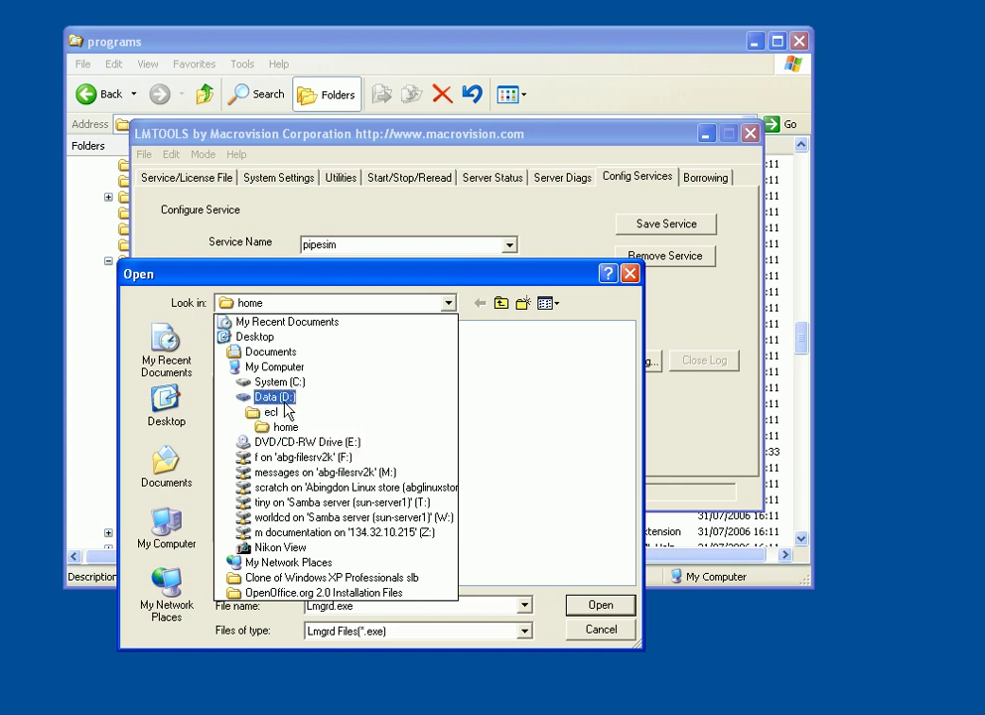
click(282, 398)
click(546, 577)
click(546, 578)
double_click(518, 505)
click(244, 383)
double_click(244, 383)
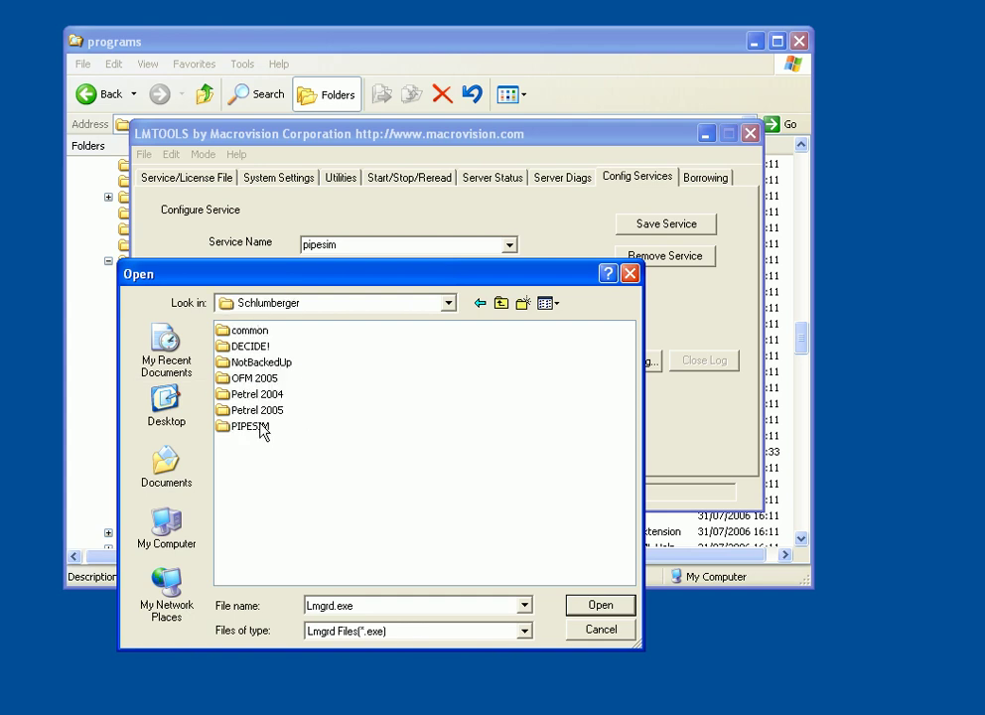
double_click(257, 427)
double_click(250, 364)
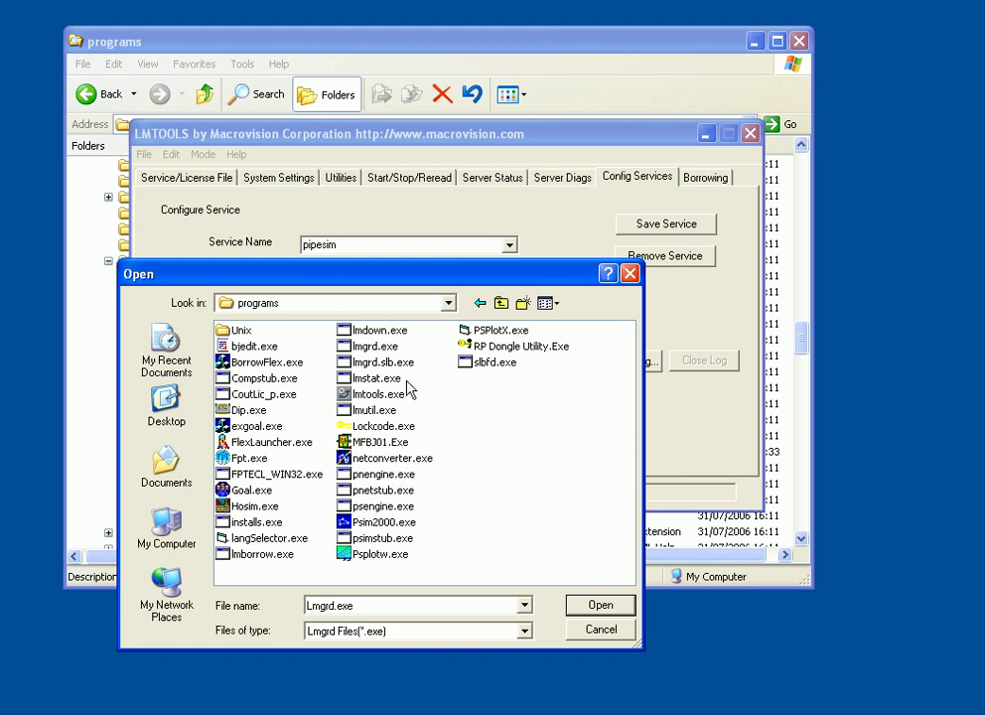
click(375, 345)
click(600, 606)
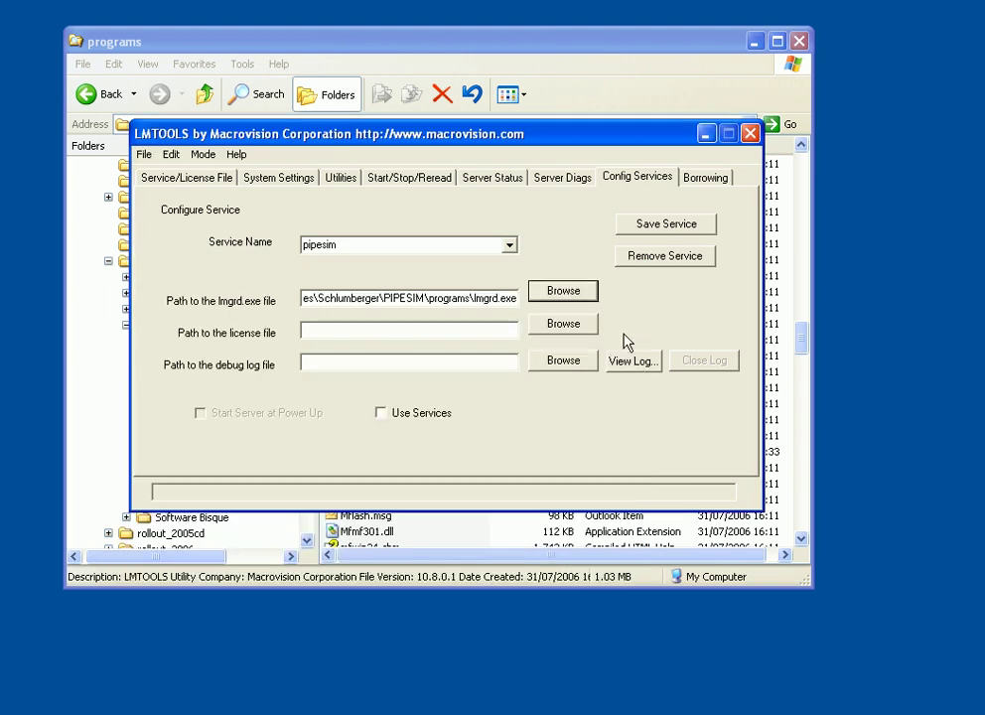
- Set the service's license file path to D:\flexnet10_cvd\lic_2006\owen_pc.dat, listing .dat license files to find it
click(563, 325)
click(450, 306)
click(348, 399)
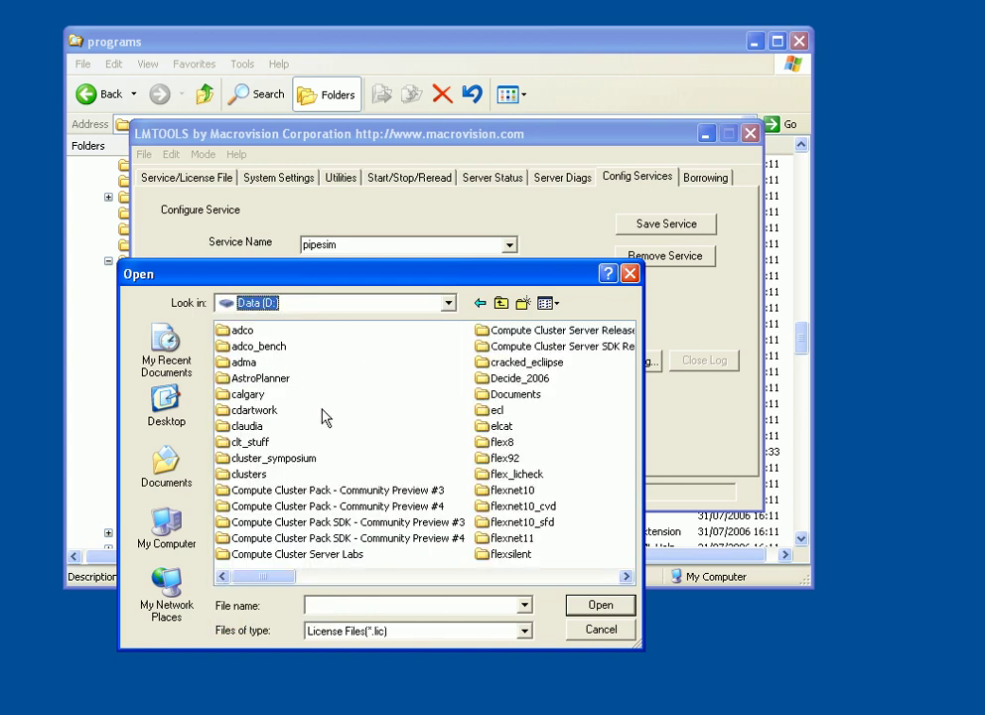
double_click(496, 410)
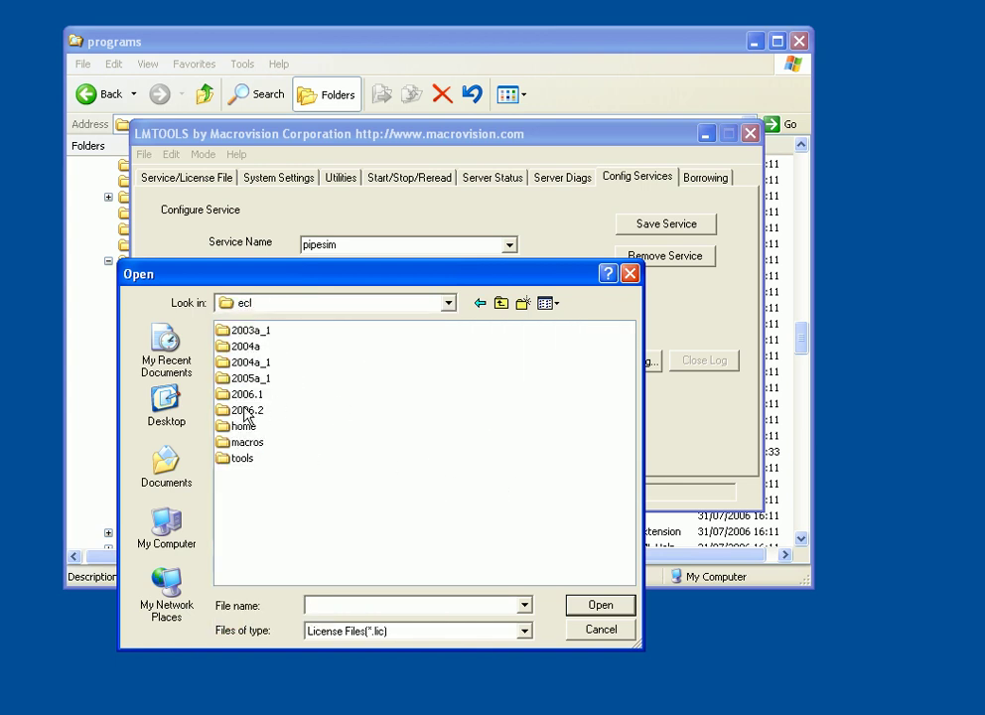
click(502, 305)
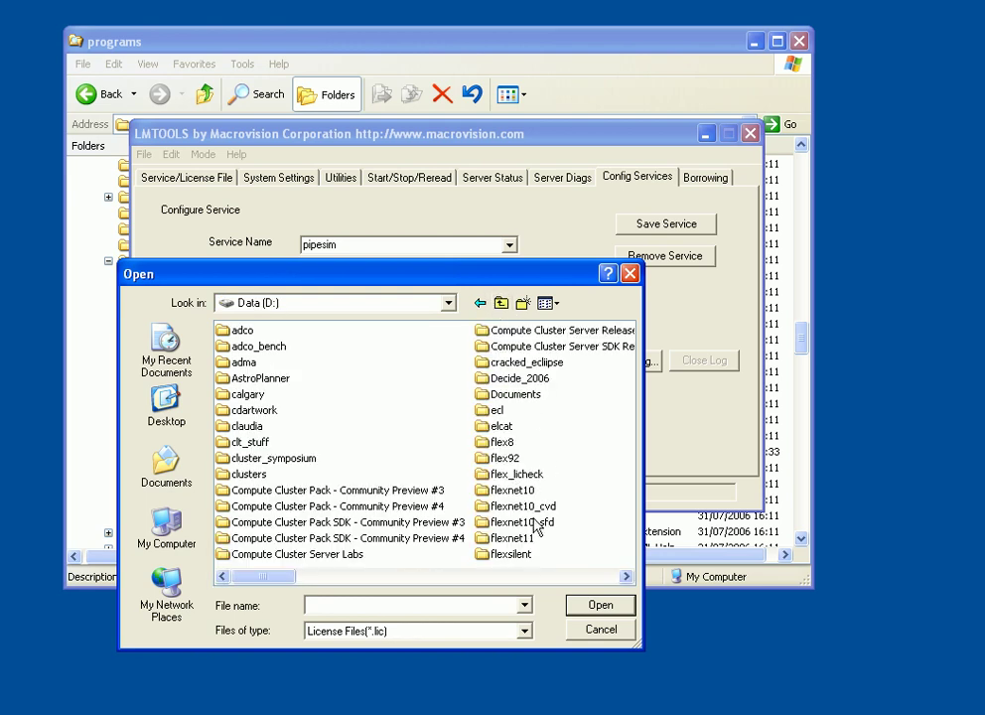
double_click(518, 506)
double_click(248, 379)
click(524, 631)
click(503, 653)
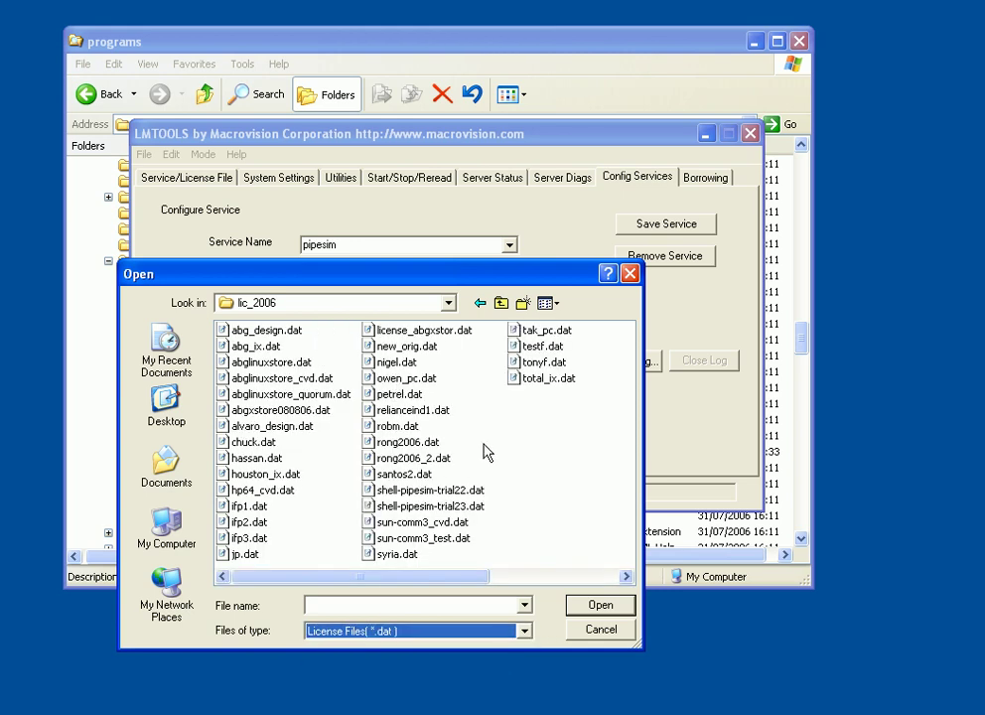
click(402, 378)
click(599, 605)
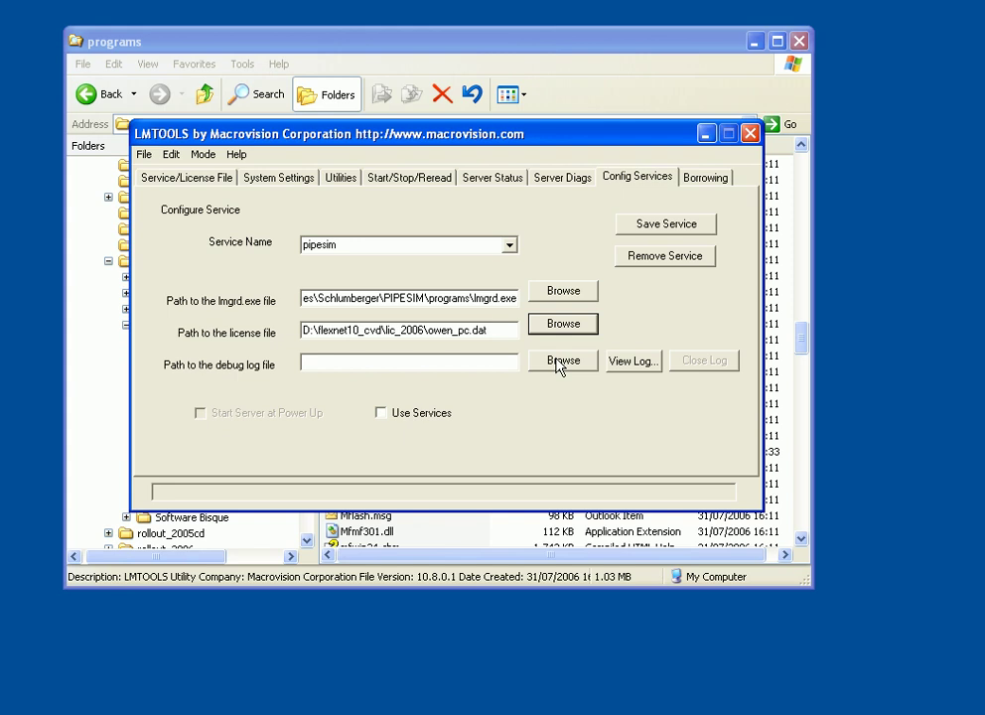
- Set the service's debug log file path to D:\ecl\home\flex.log
click(561, 361)
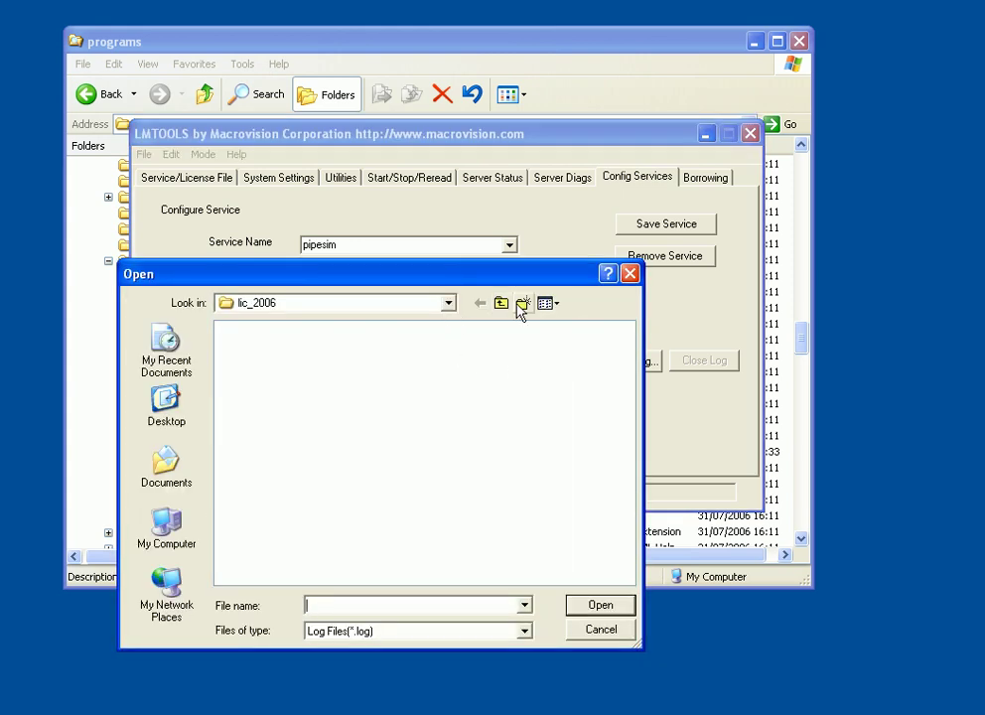
click(447, 304)
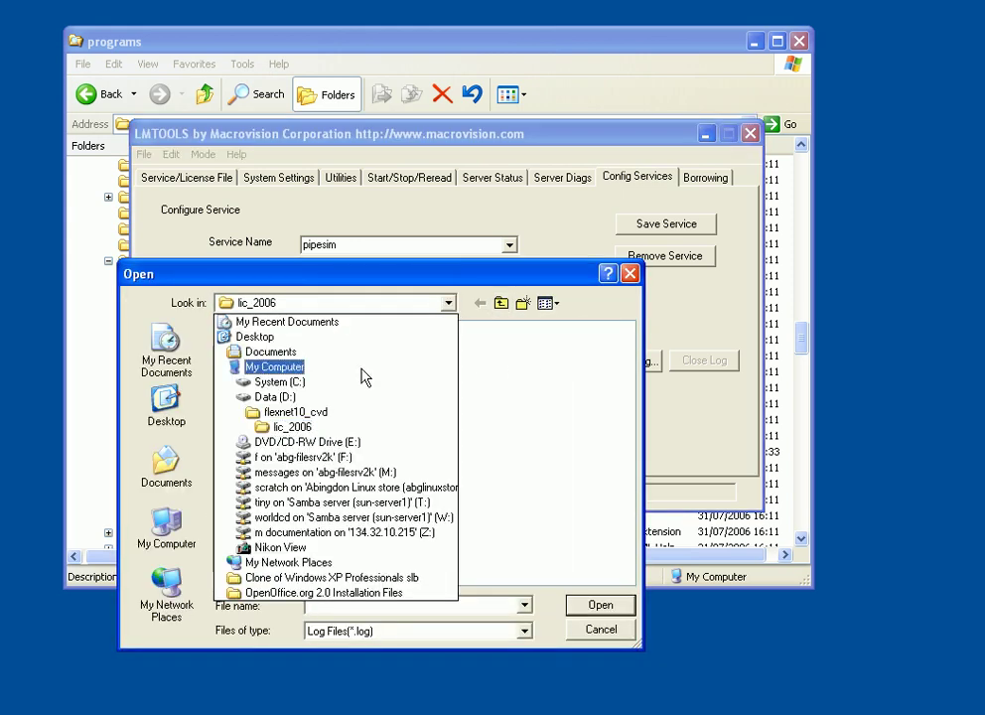
click(294, 398)
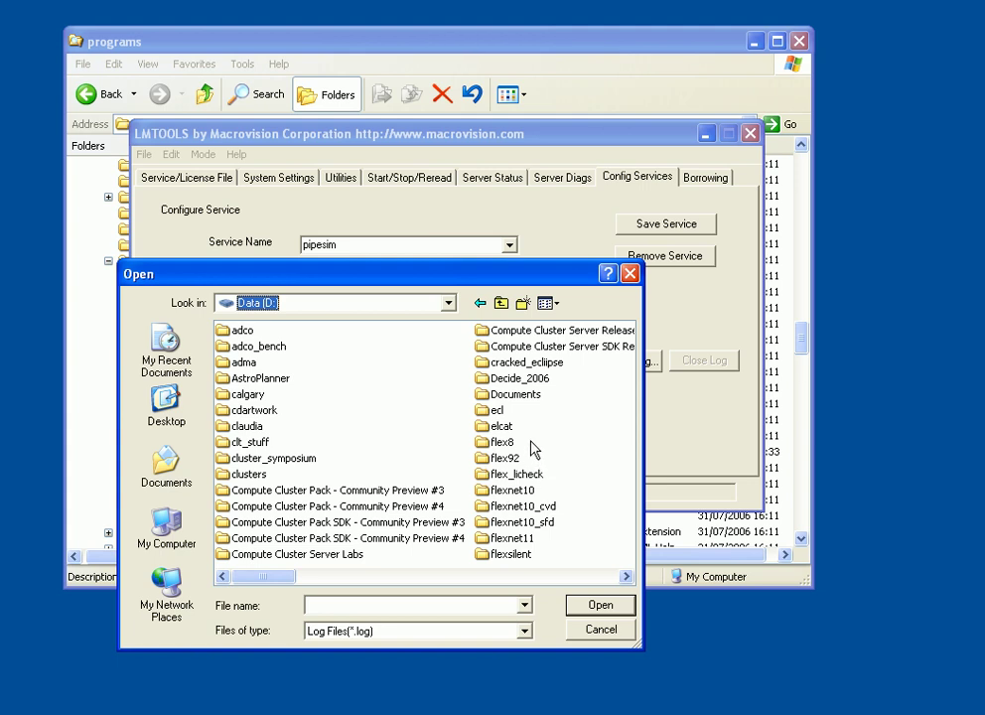
double_click(497, 411)
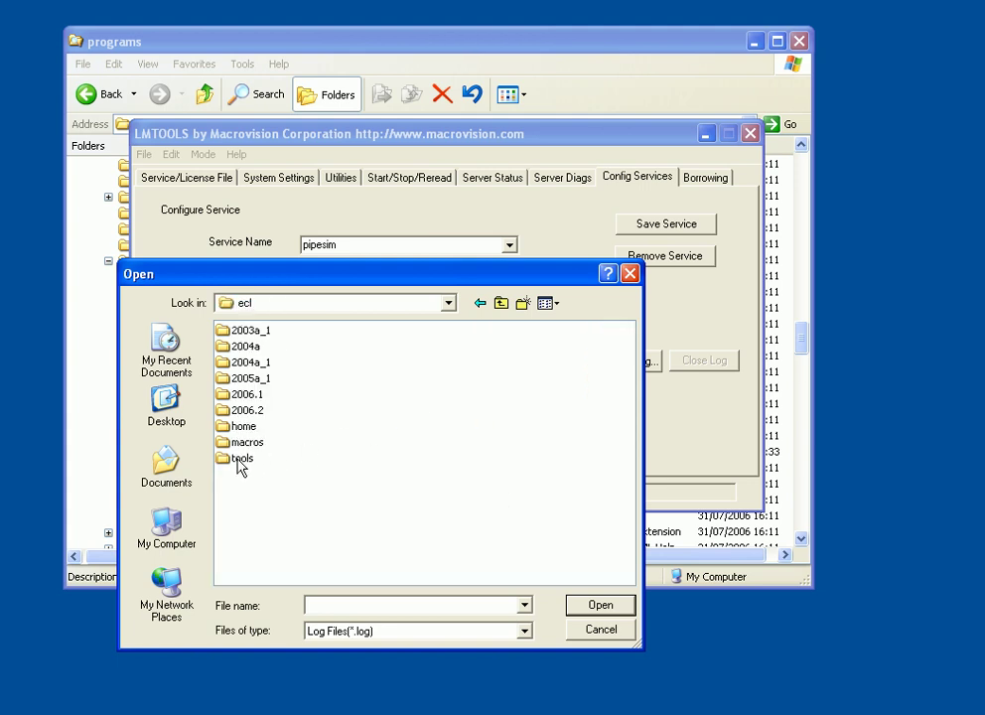
double_click(251, 428)
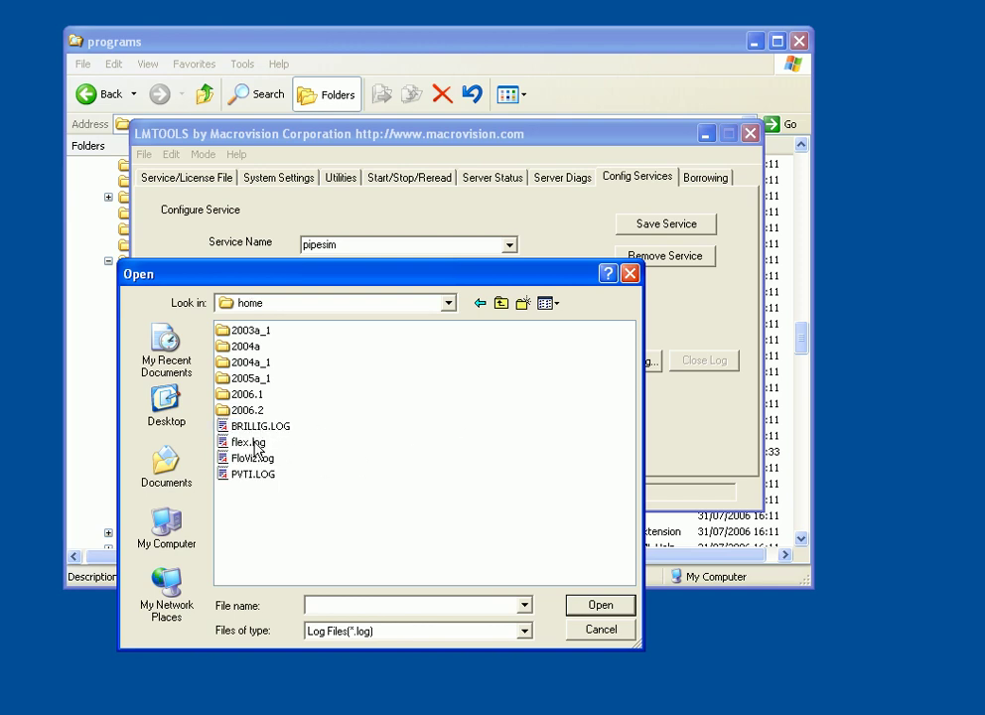
click(250, 443)
click(598, 604)
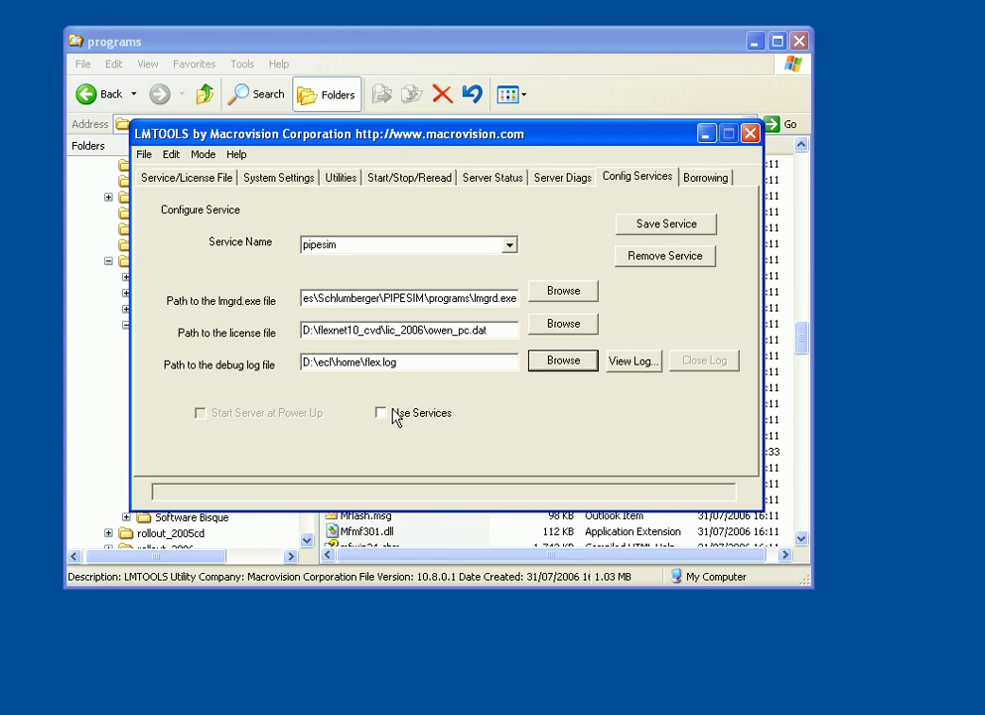
- Enable Use Services and Start Server at Power Up, and save the pipesim service settings
click(385, 413)
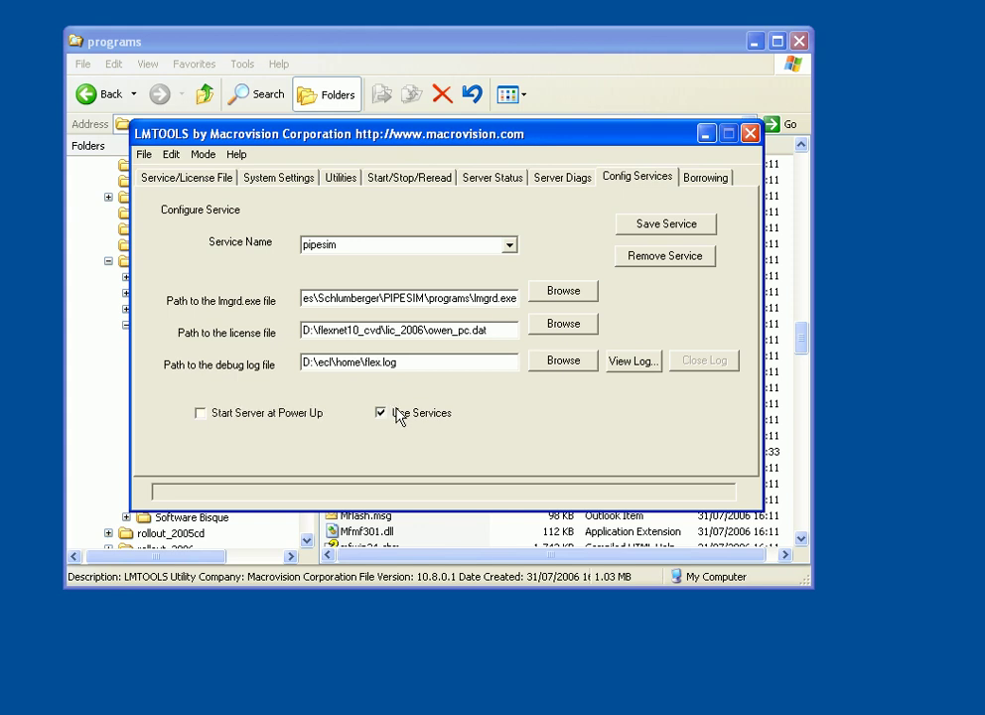
click(202, 413)
click(666, 225)
drag(25, 425, 511, 425)
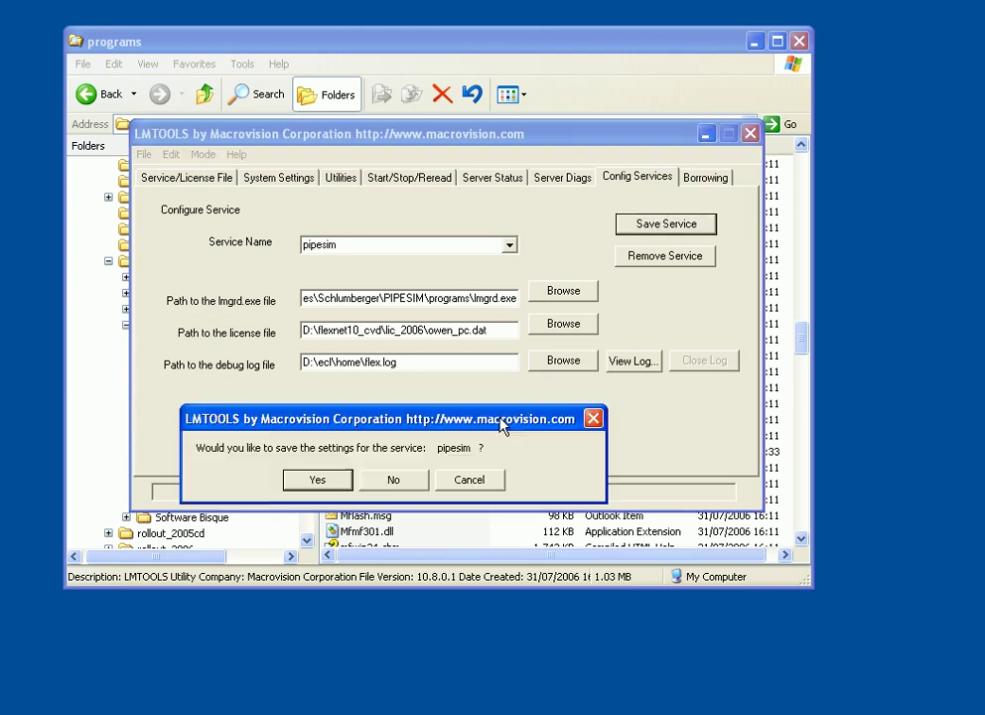
click(317, 480)
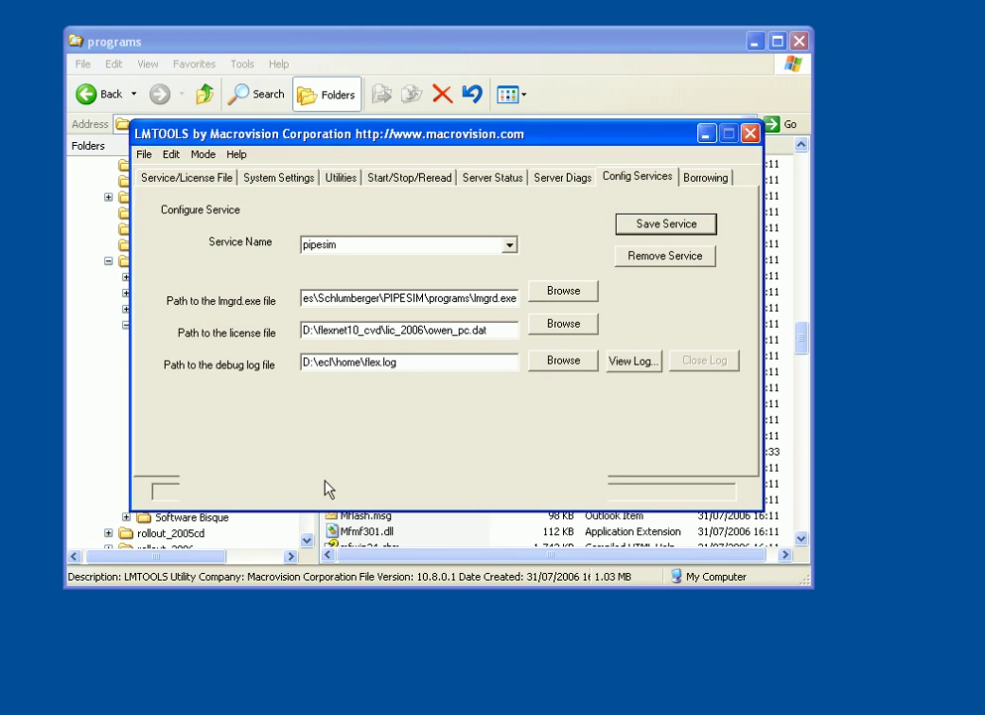
- Start the pipesim license server and perform a status enquiry to review its issued licenses
click(410, 180)
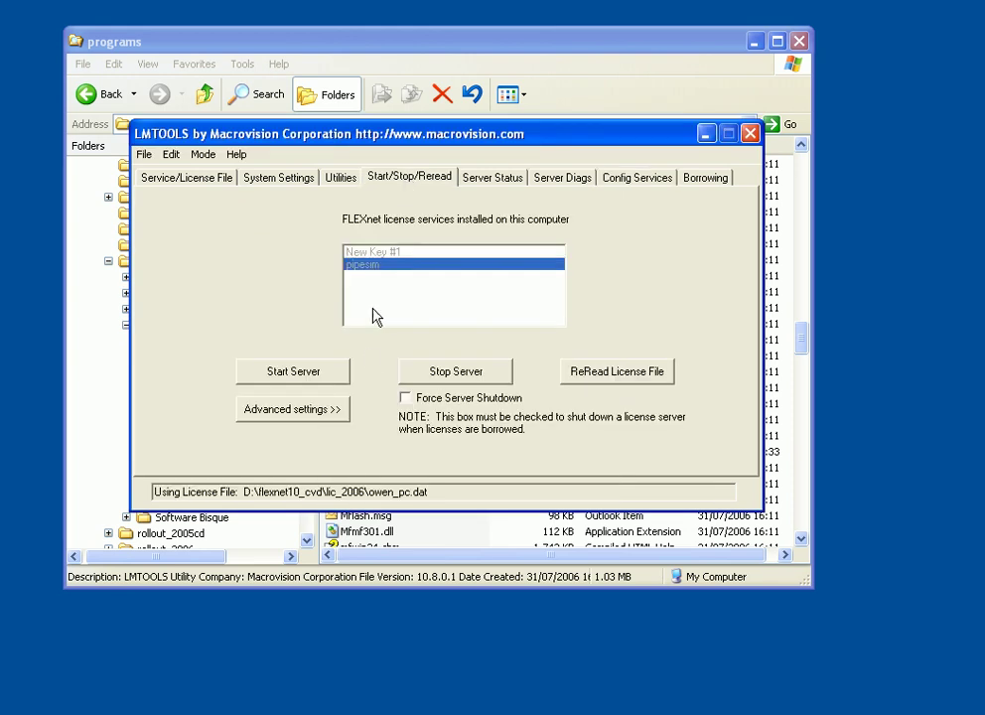
click(298, 373)
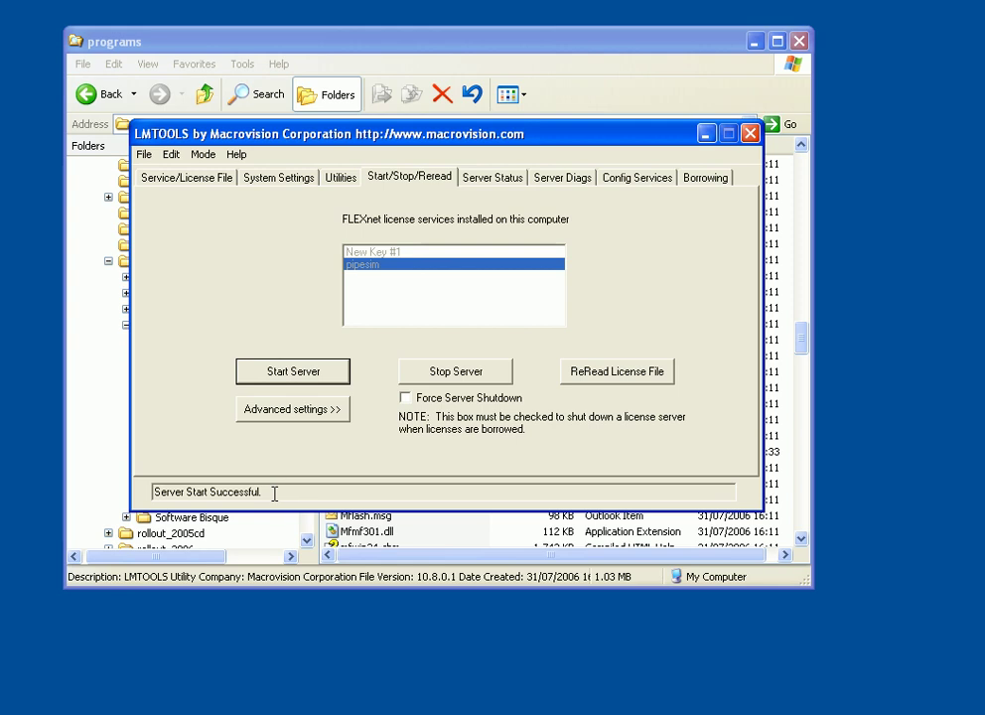
click(505, 181)
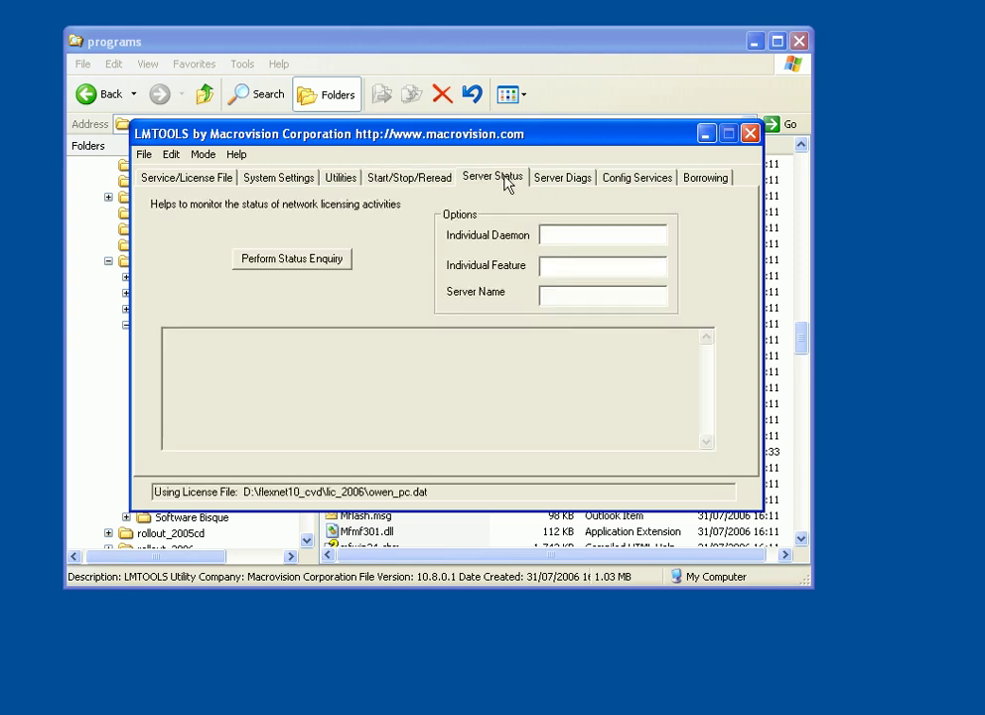
click(318, 263)
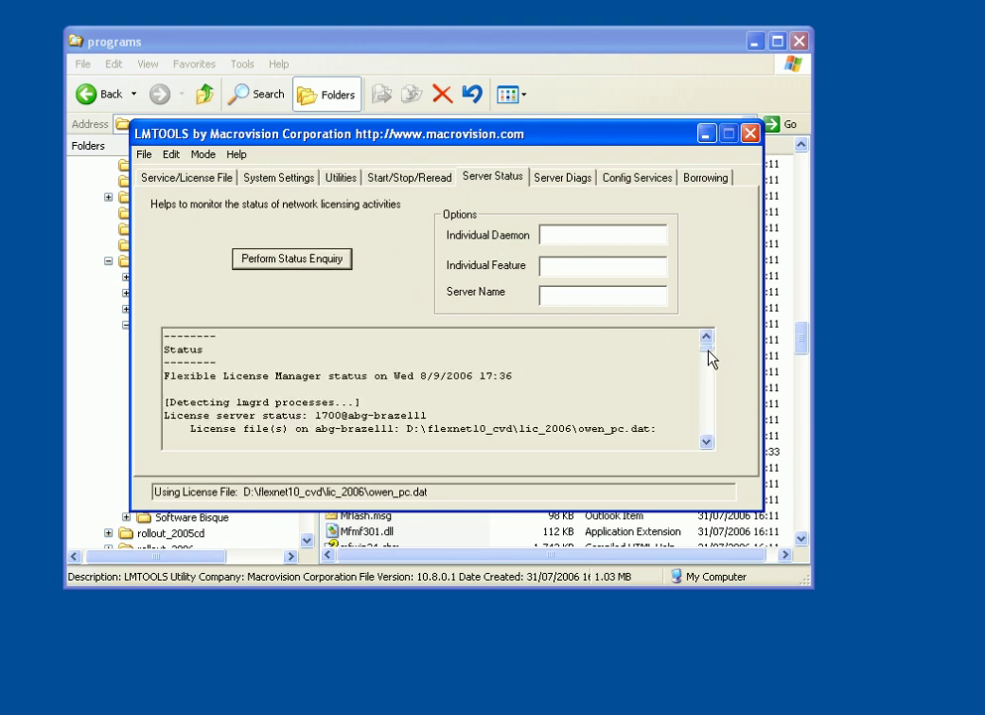
scroll(709, 359, down, 4)
drag(708, 358, 709, 400)
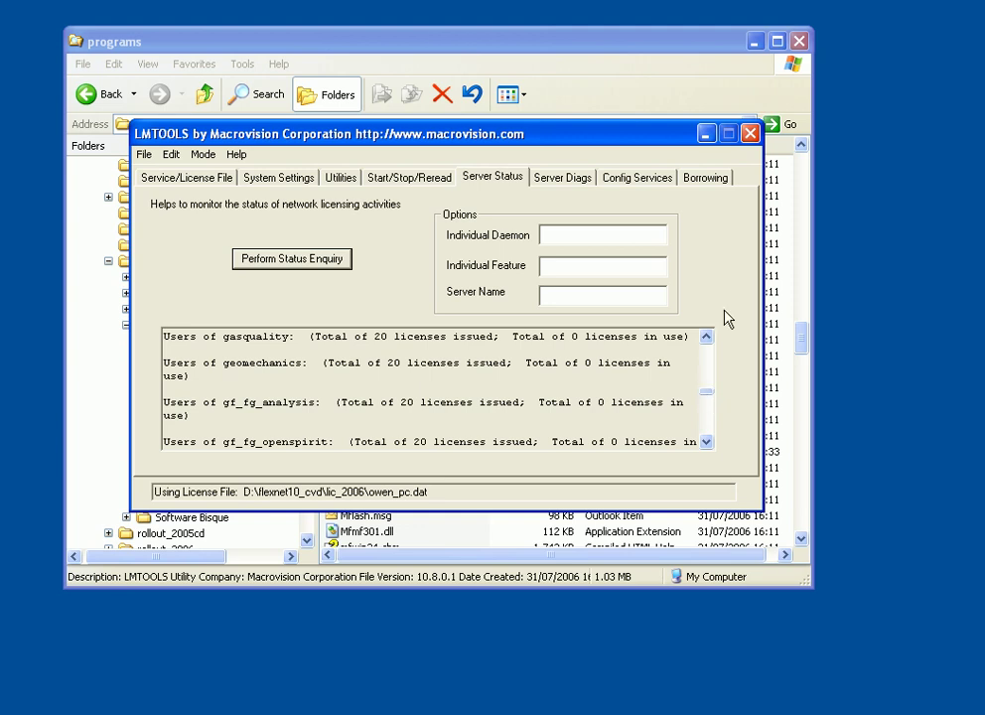
- View the pipesim service's debug log to inspect the server startup entries, and close the log
click(635, 178)
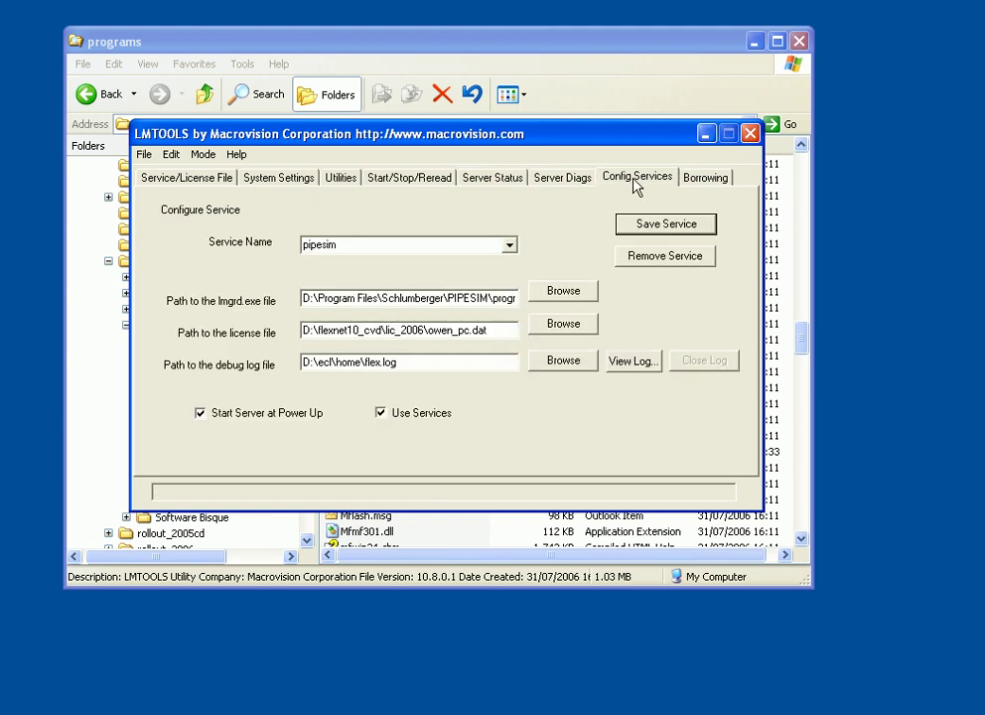
click(639, 367)
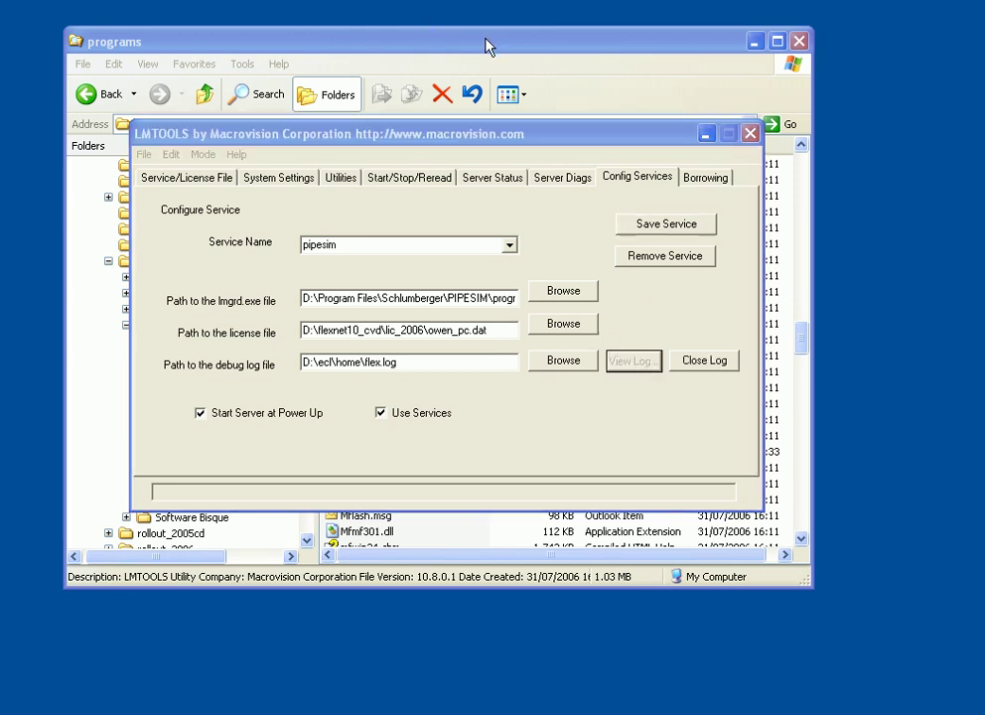
drag(557, 169, 556, 315)
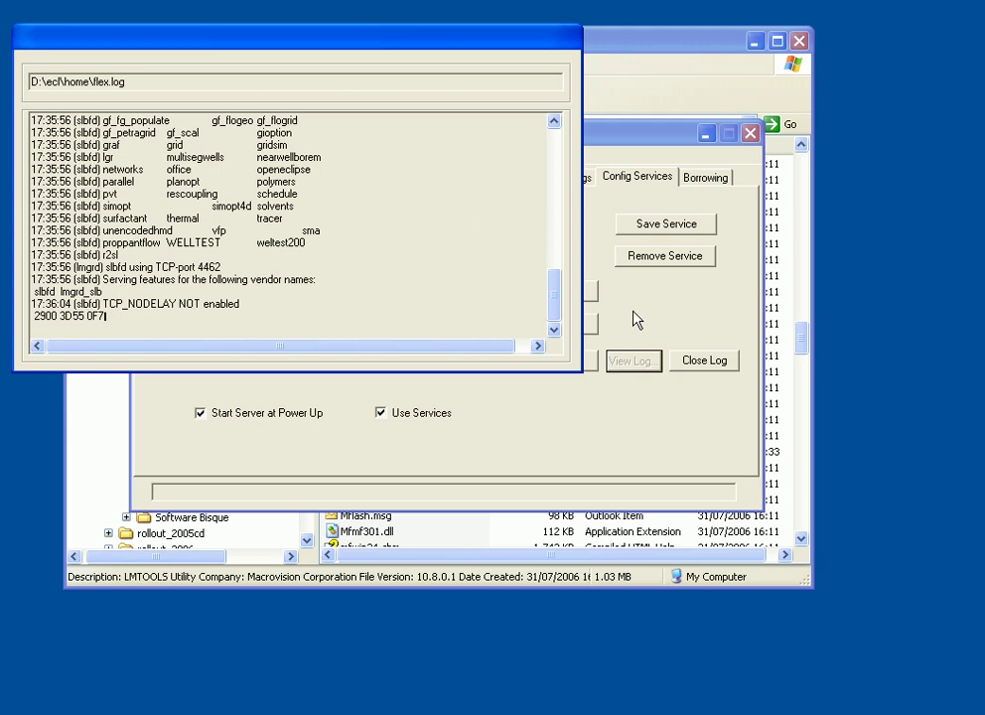
click(705, 360)
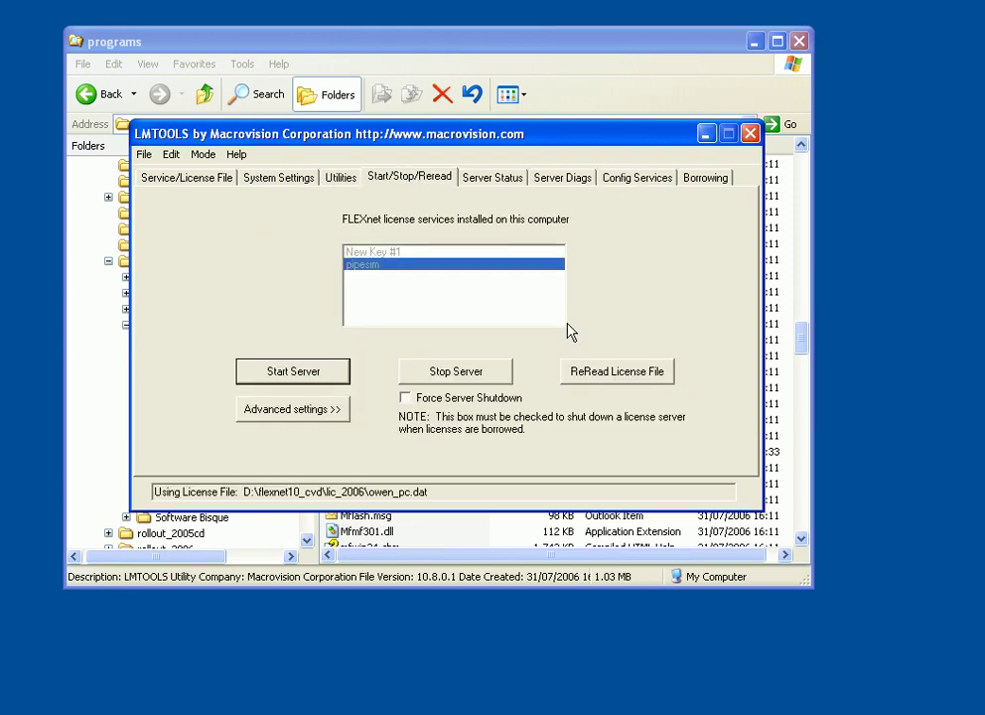
- Stop the pipesim license server and check the list of configured services
click(461, 374)
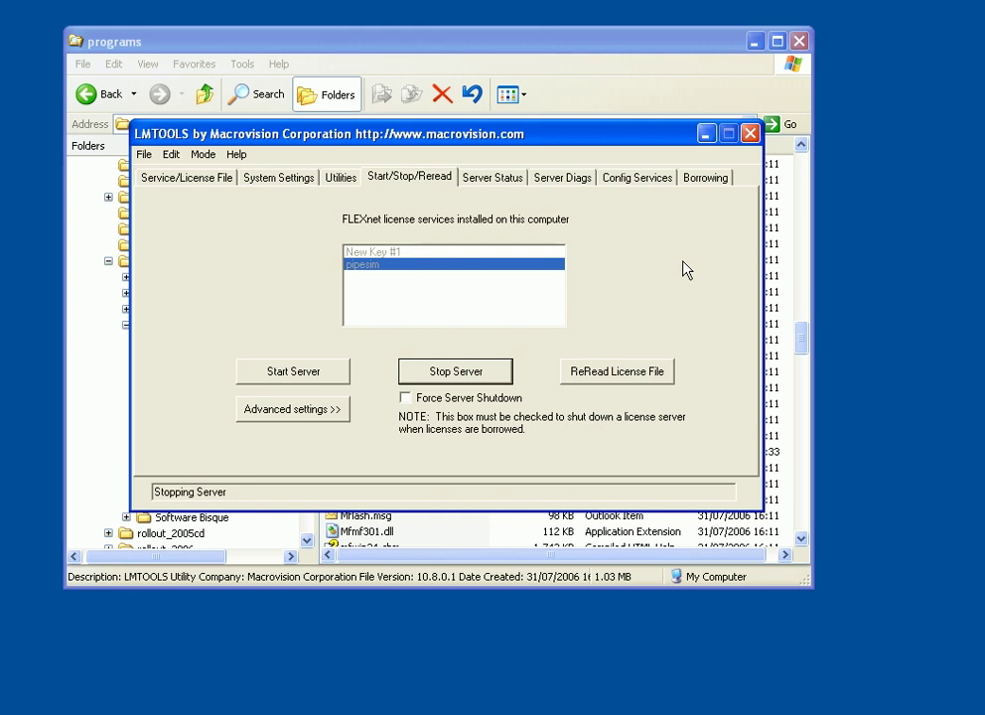
click(211, 179)
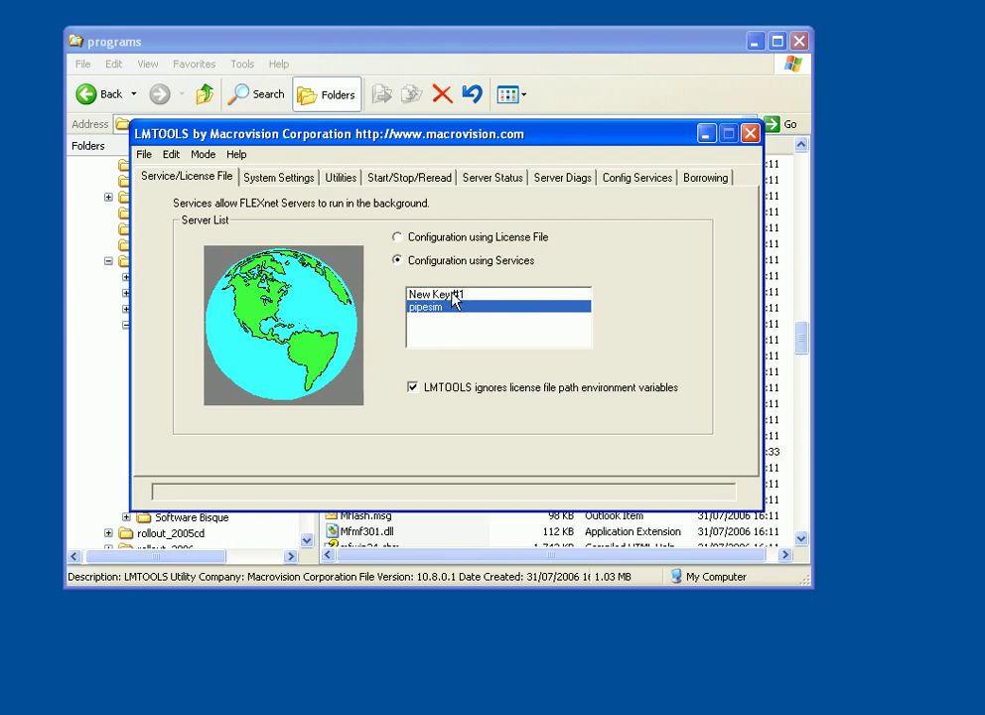
- Remove the unused New Key #1 service and review the updated service list
click(625, 182)
click(510, 247)
click(474, 260)
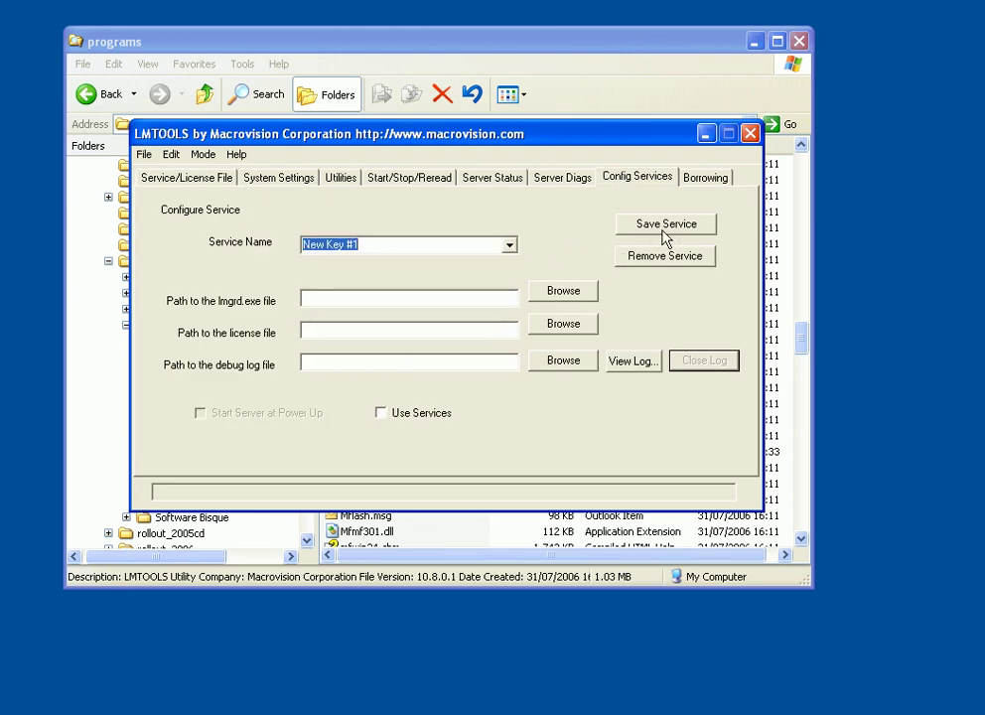
click(654, 258)
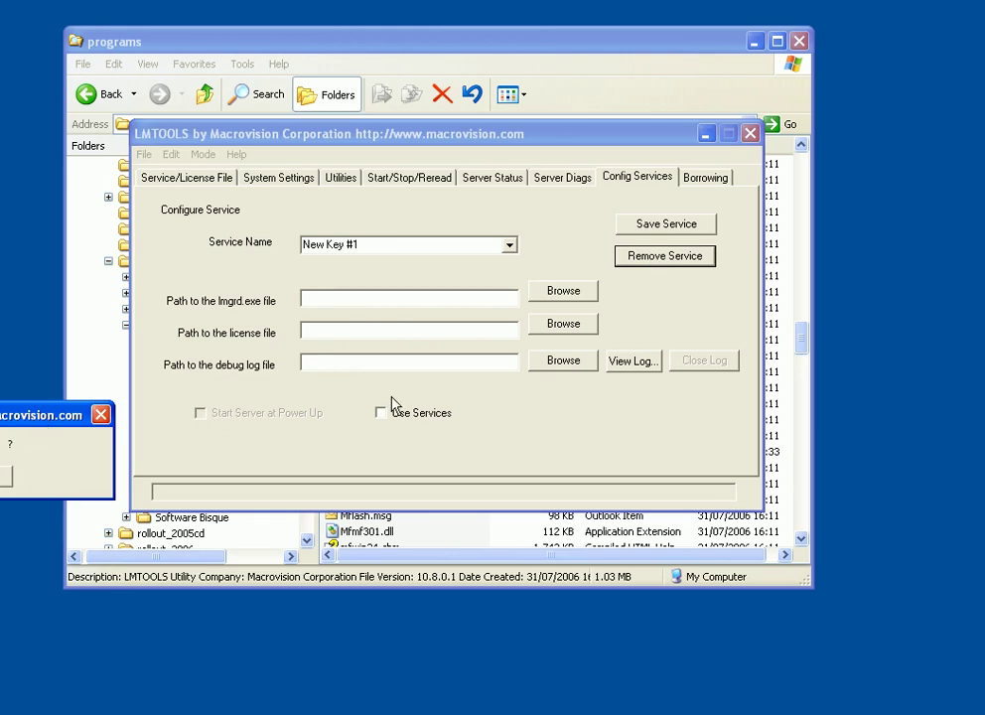
click(395, 455)
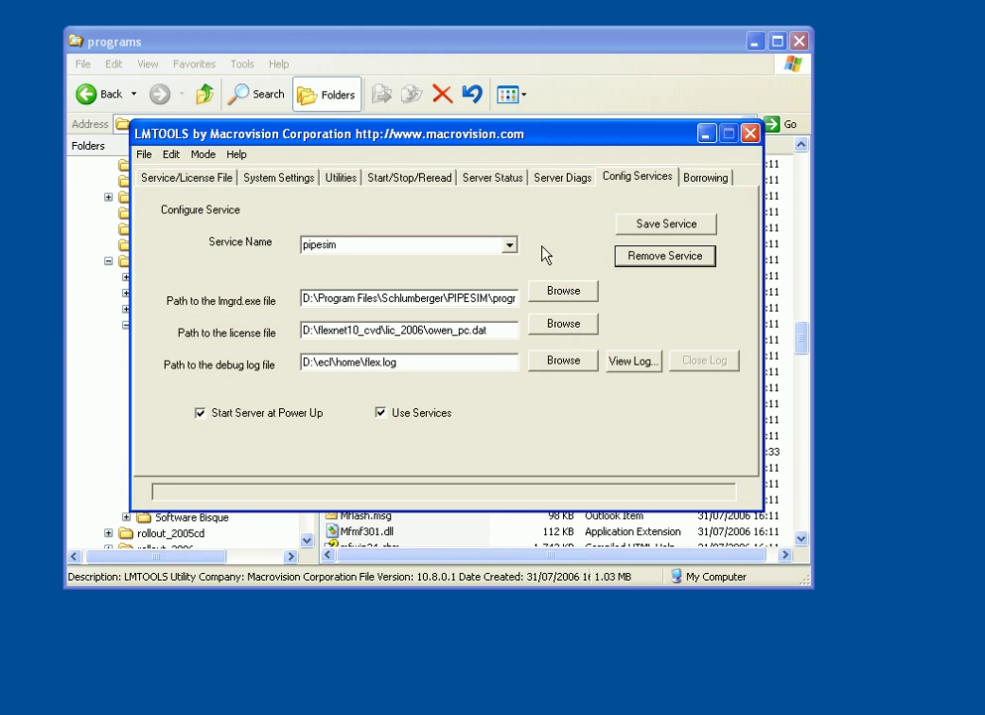
click(198, 181)
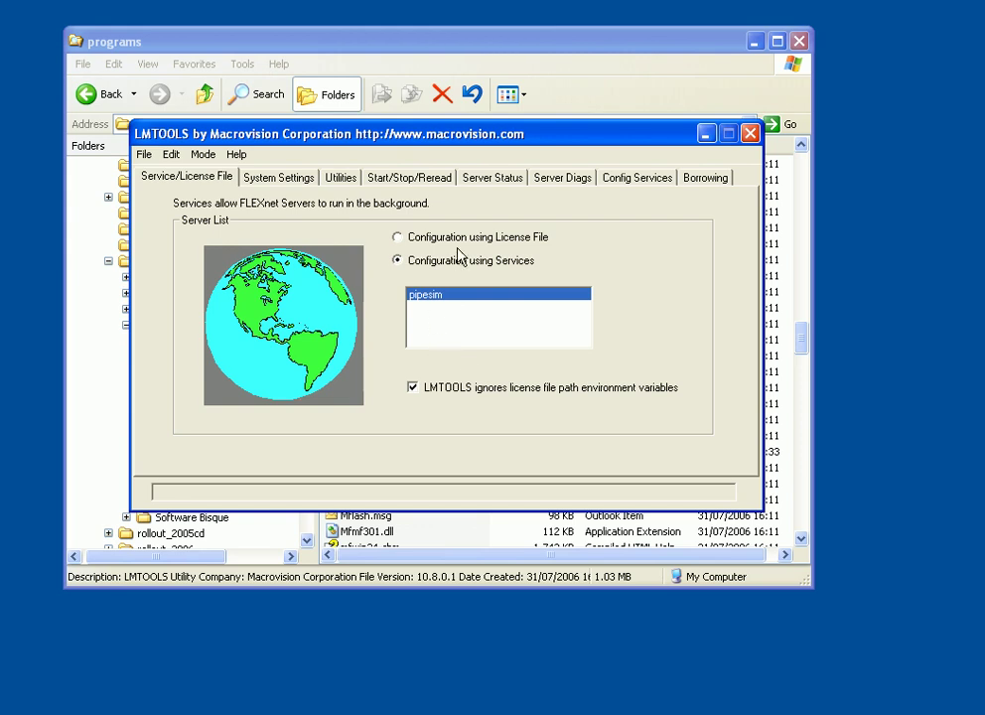